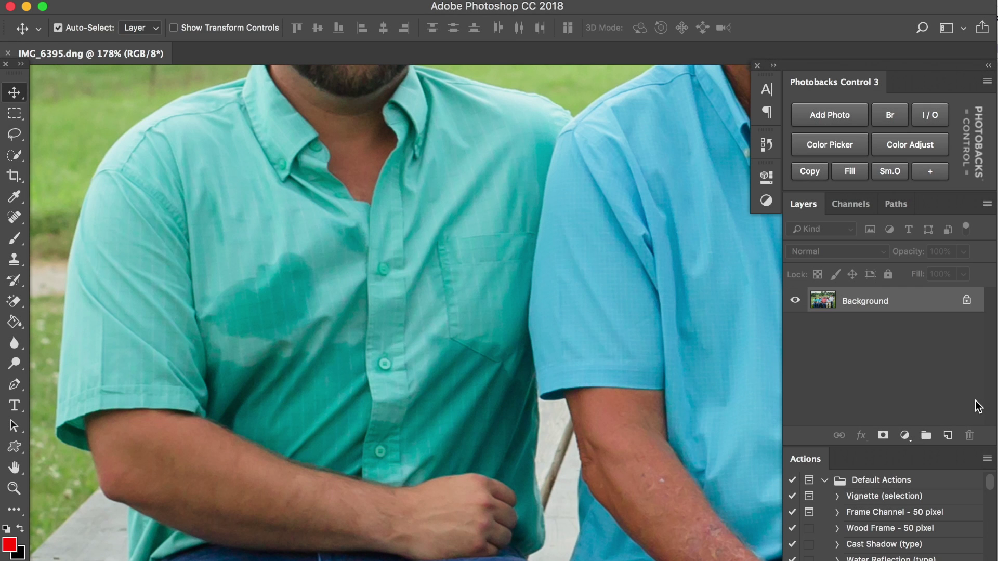
# - Duplicate the Background layer as 'Background copy' and switch to the Rectangular Marquee tool
pyautogui.click(986, 205)
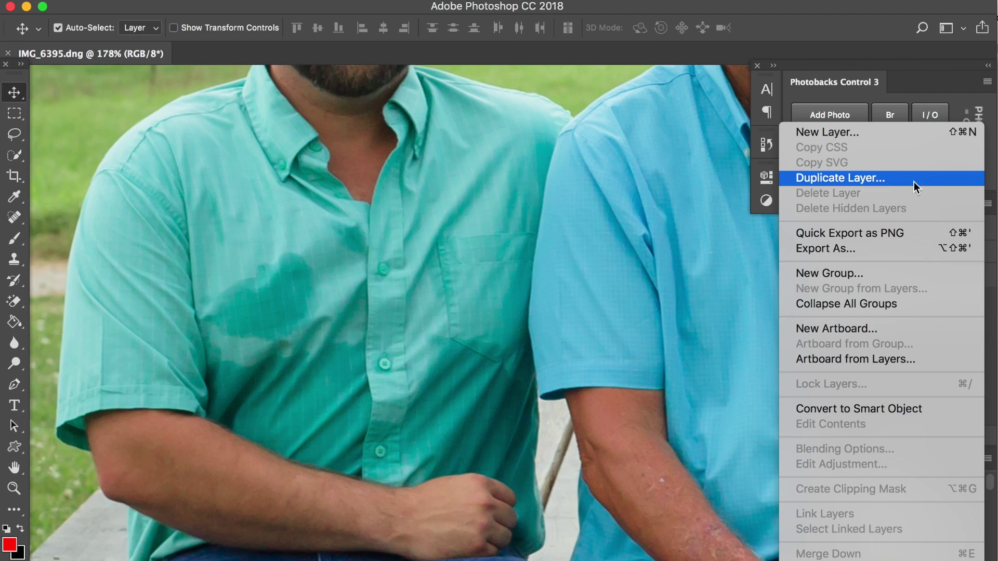
pyautogui.click(895, 177)
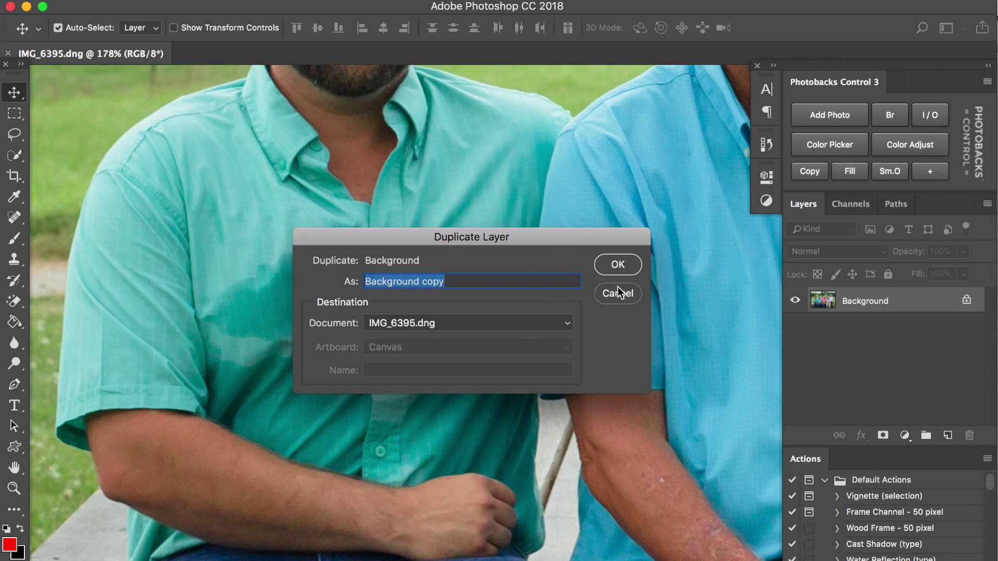
pyautogui.click(628, 267)
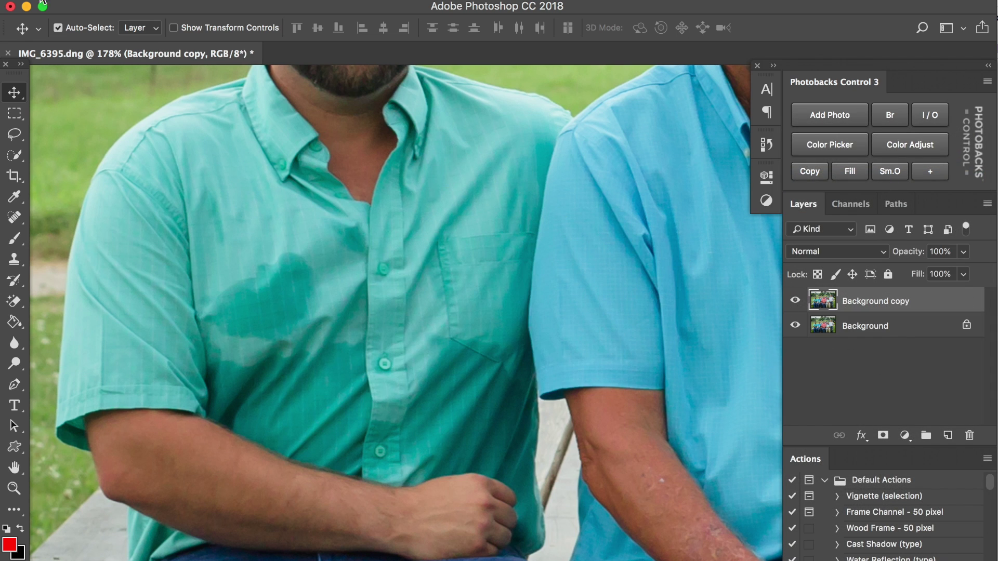
pyautogui.click(14, 113)
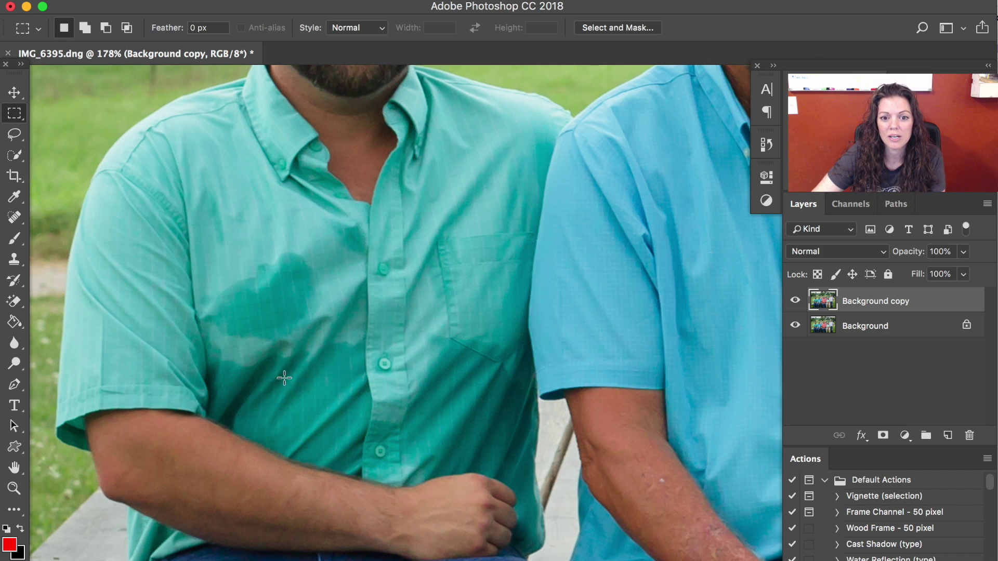
# - Marquee a small shirt patch and add an Exposure layer: Exposure -0.03, Offset +0.0587, Gamma 1.14
pyautogui.moveTo(283, 378); pyautogui.dragTo(345, 430)
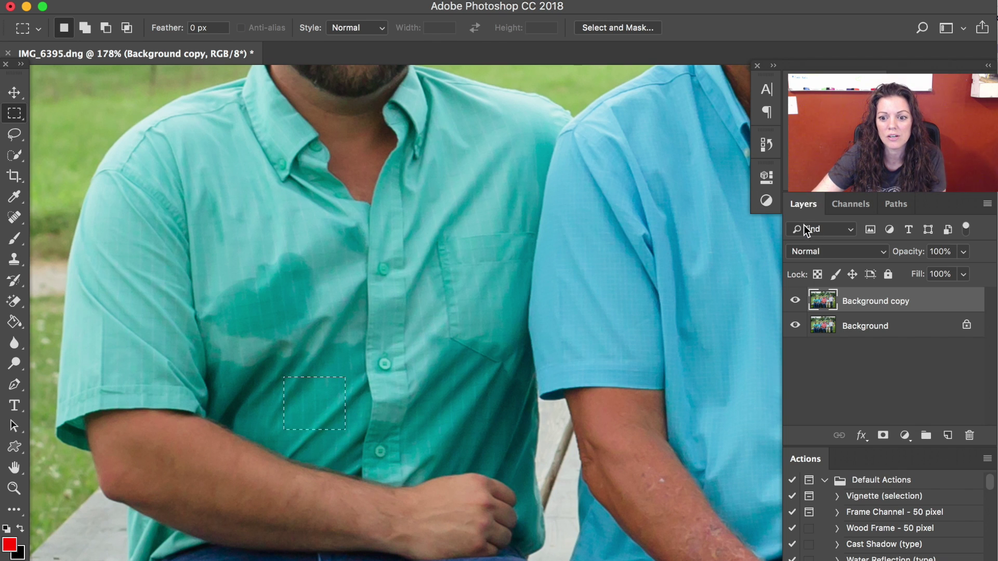
pyautogui.click(767, 200)
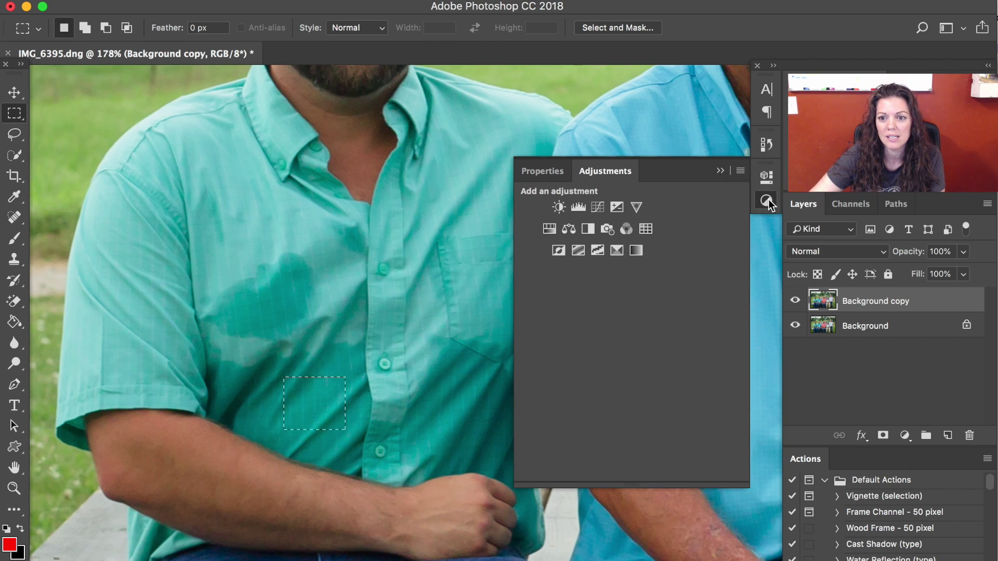
pyautogui.click(616, 208)
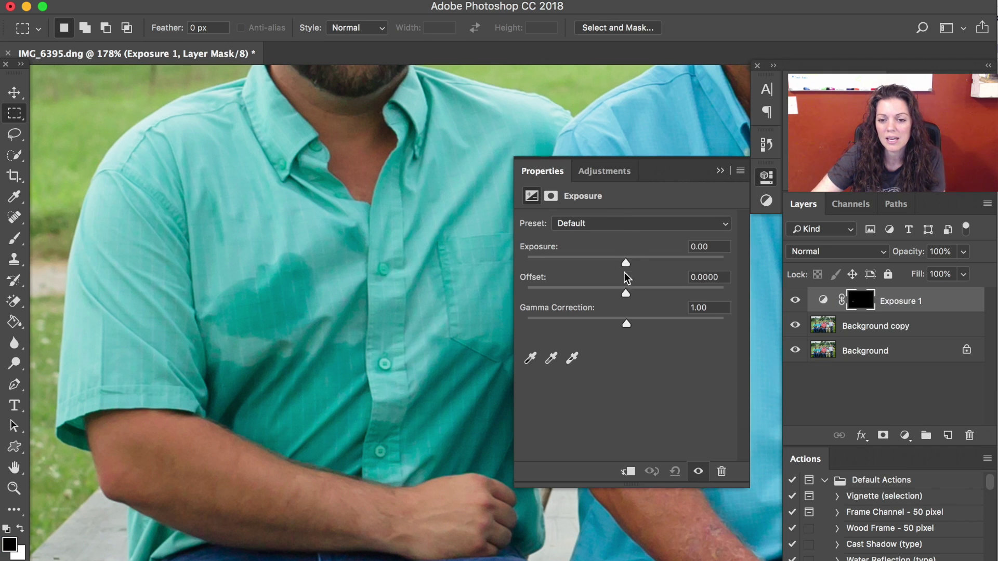
pyautogui.moveTo(628, 261); pyautogui.dragTo(621, 326)
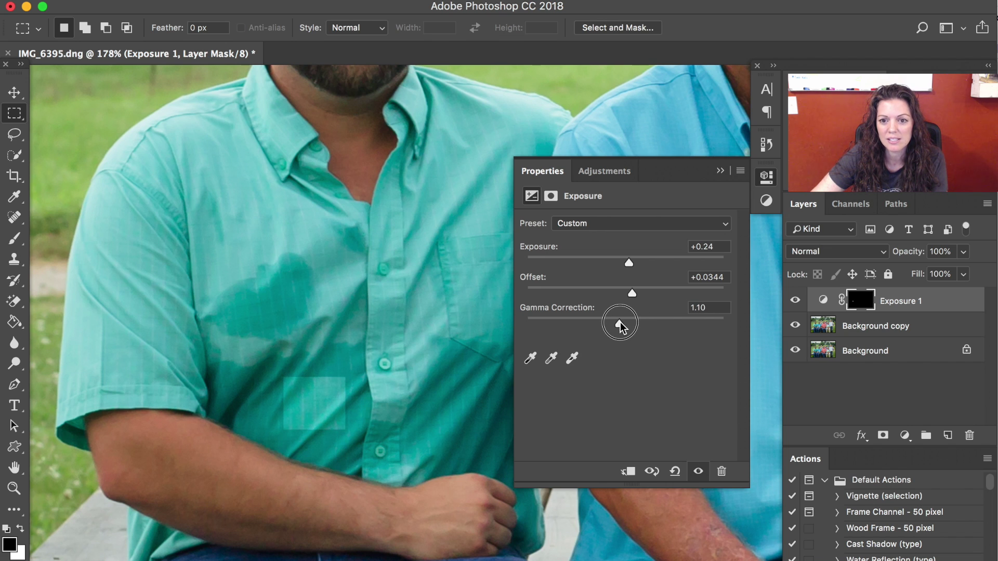
pyautogui.moveTo(633, 292); pyautogui.dragTo(638, 291)
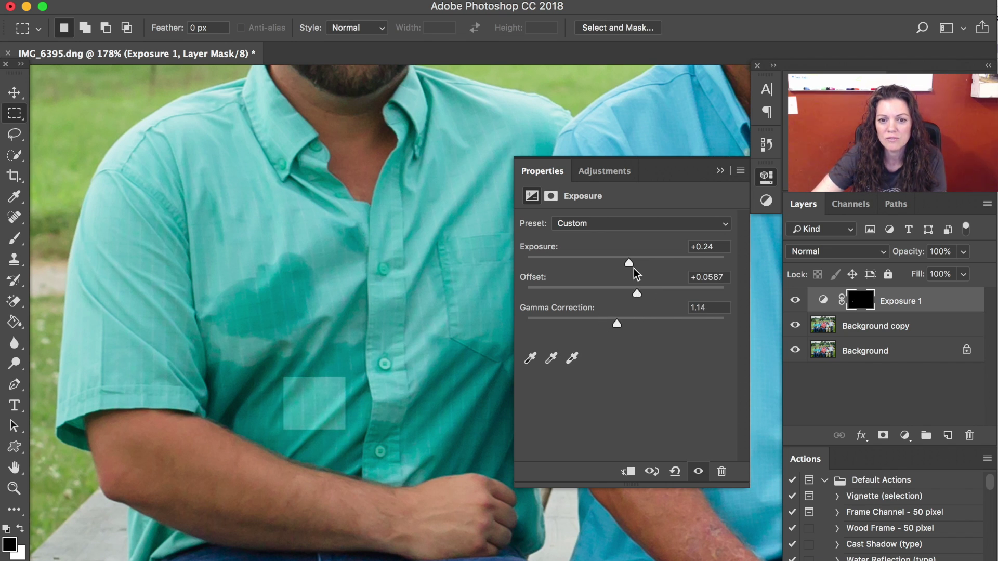
pyautogui.moveTo(630, 267); pyautogui.dragTo(625, 266)
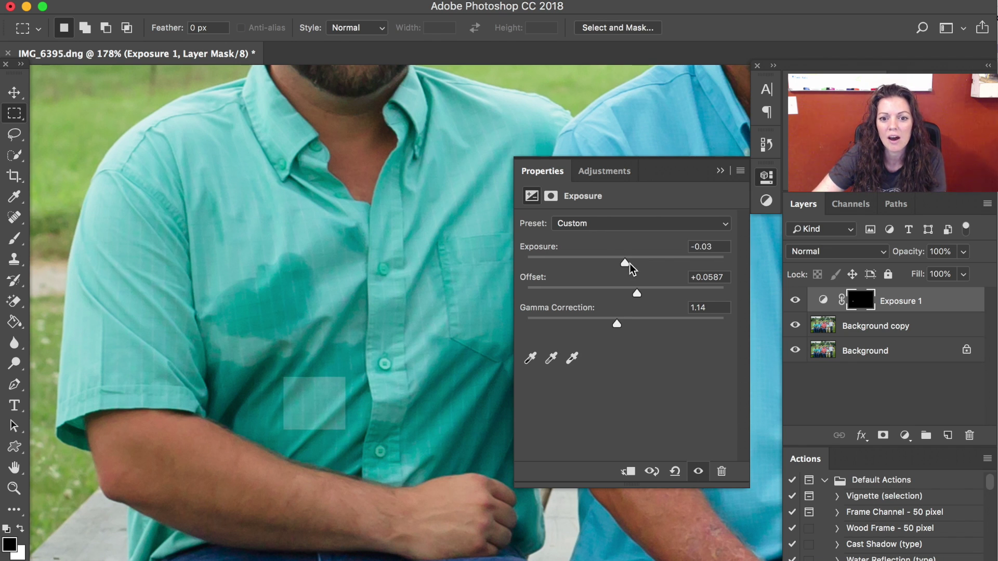
pyautogui.click(765, 178)
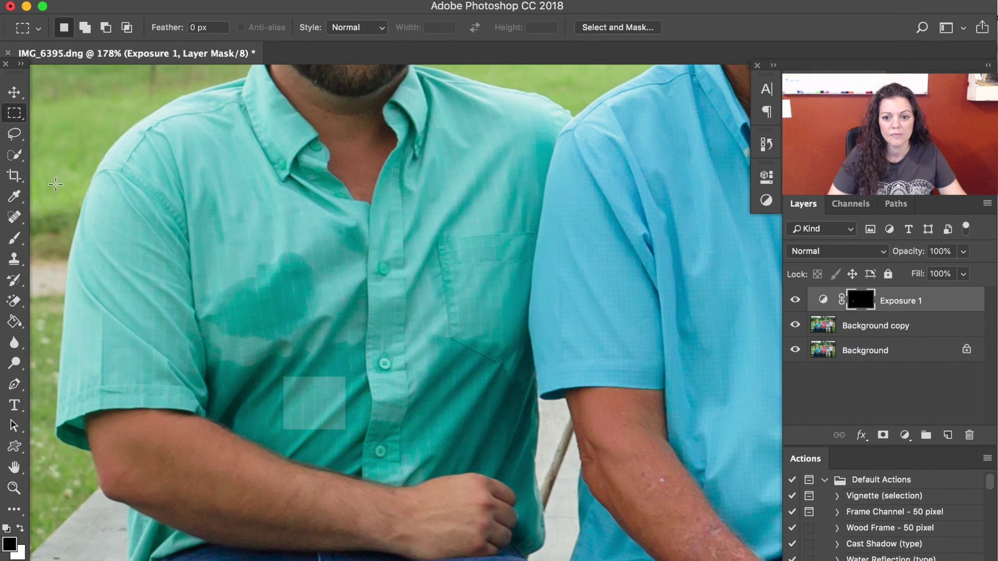
# - Brush white onto the Exposure 1 mask over the lower sweat stain
pyautogui.click(14, 241)
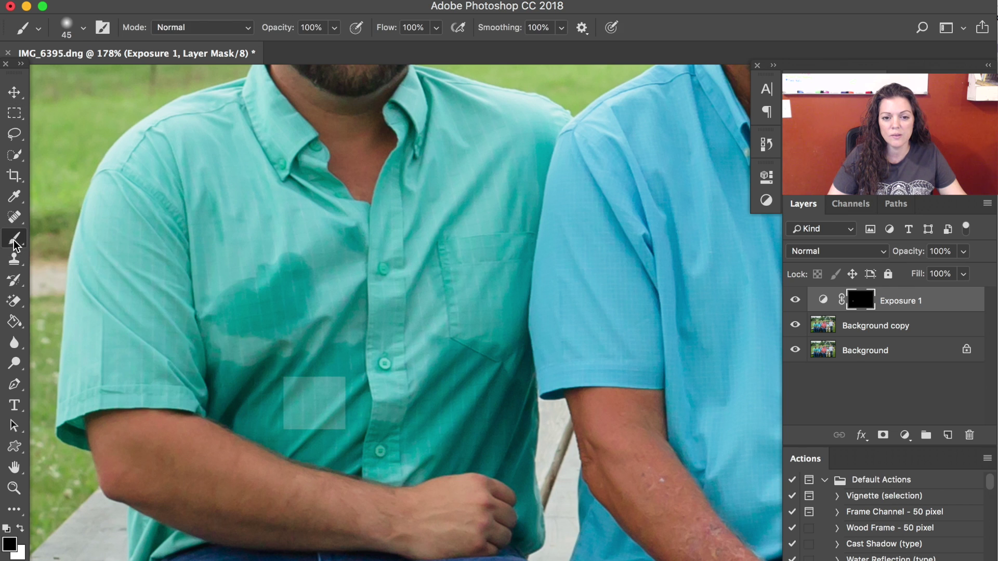
pyautogui.click(22, 529)
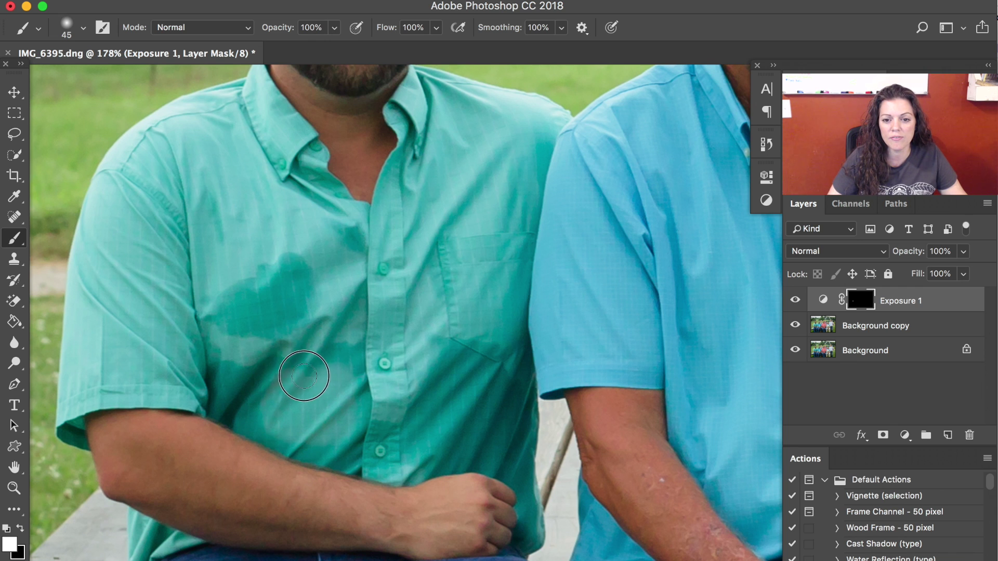
pyautogui.moveTo(294, 376)
pyautogui.mouseDown()
pyautogui.moveTo(222, 375)
pyautogui.moveTo(282, 406)
pyautogui.moveTo(263, 416)
pyautogui.moveTo(278, 439)
pyautogui.moveTo(342, 451)
pyautogui.moveTo(334, 355)
pyautogui.moveTo(358, 399)
pyautogui.moveTo(352, 457)
pyautogui.moveTo(322, 451)
pyautogui.moveTo(312, 366)
pyautogui.moveTo(299, 393)
pyautogui.moveTo(384, 435)
pyautogui.moveTo(385, 468)
pyautogui.moveTo(435, 417)
pyautogui.moveTo(444, 424)
pyautogui.moveTo(425, 469)
pyautogui.moveTo(491, 372)
pyautogui.moveTo(470, 358)
pyautogui.moveTo(431, 398)
pyautogui.moveTo(475, 388)
pyautogui.moveTo(480, 358)
pyautogui.moveTo(495, 417)
pyautogui.mouseUp()
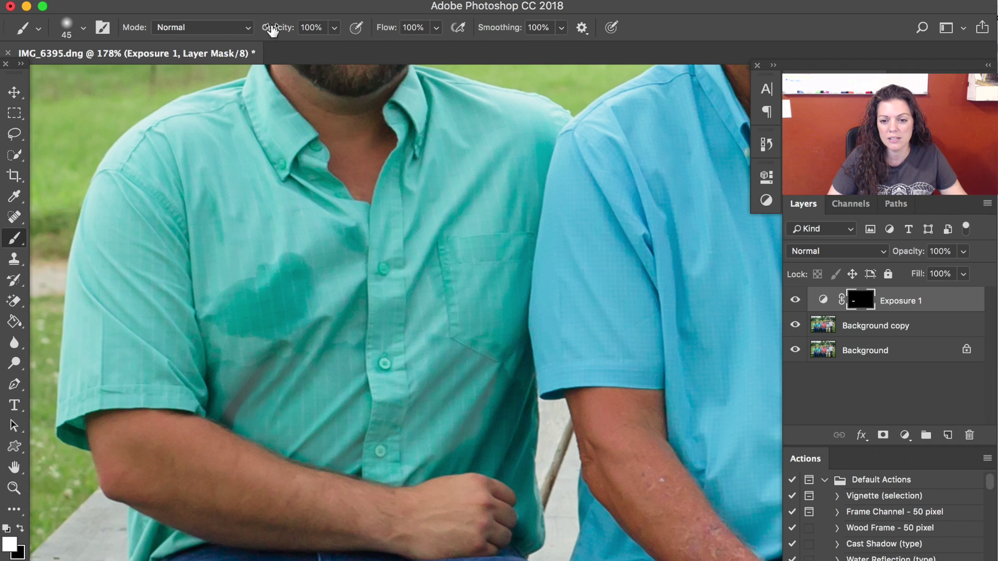
# - Paint the remaining chest stains at 79% then 66% opacity with a 20 px brush
pyautogui.moveTo(272, 30); pyautogui.dragTo(262, 36)
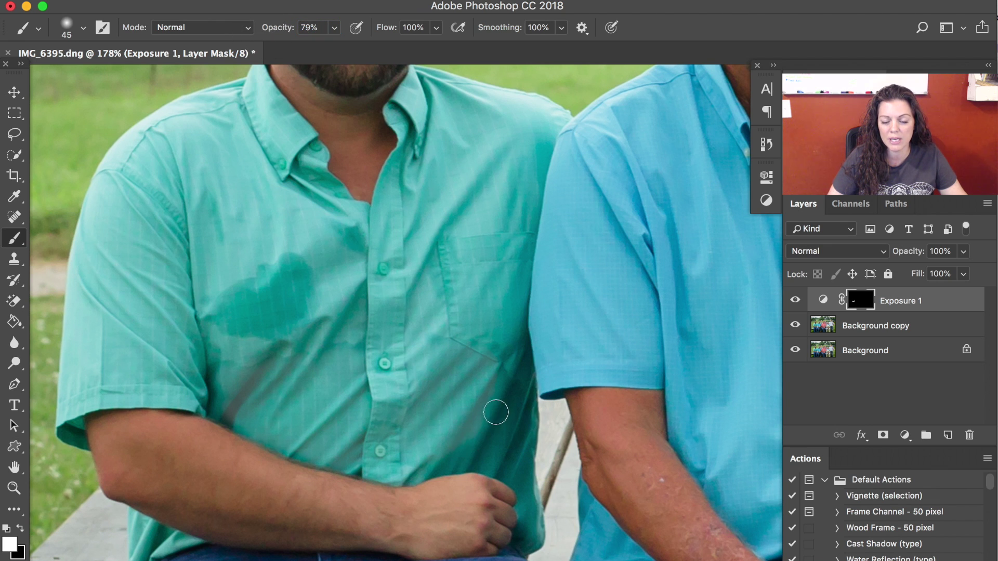
pyautogui.moveTo(493, 412)
pyautogui.mouseDown()
pyautogui.moveTo(501, 385)
pyautogui.moveTo(510, 419)
pyautogui.moveTo(419, 468)
pyautogui.moveTo(516, 374)
pyautogui.moveTo(510, 463)
pyautogui.moveTo(239, 312)
pyautogui.moveTo(278, 326)
pyautogui.moveTo(267, 323)
pyautogui.moveTo(291, 291)
pyautogui.moveTo(297, 312)
pyautogui.mouseUp()
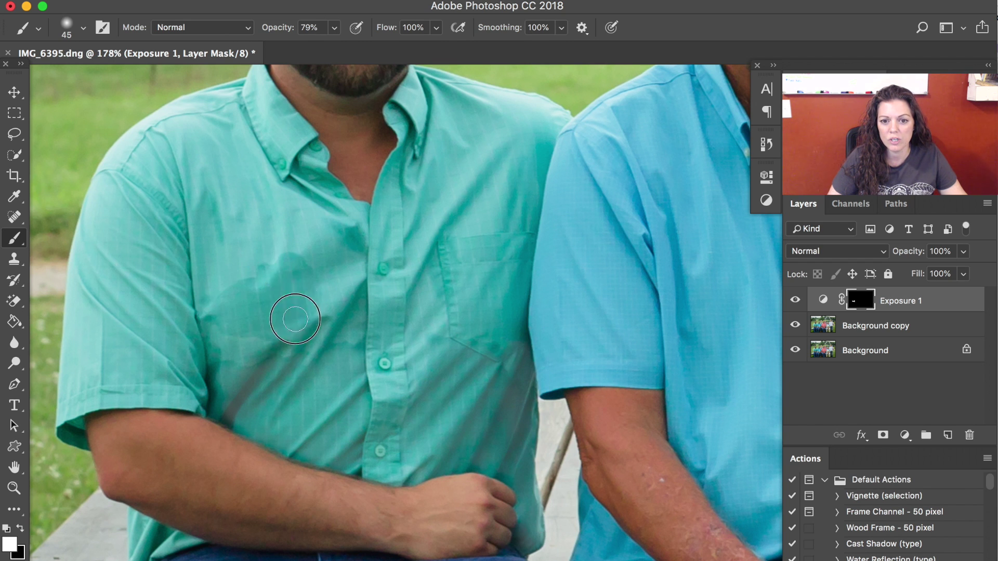
pyautogui.press('[')
pyautogui.press('[')
pyautogui.press('[')
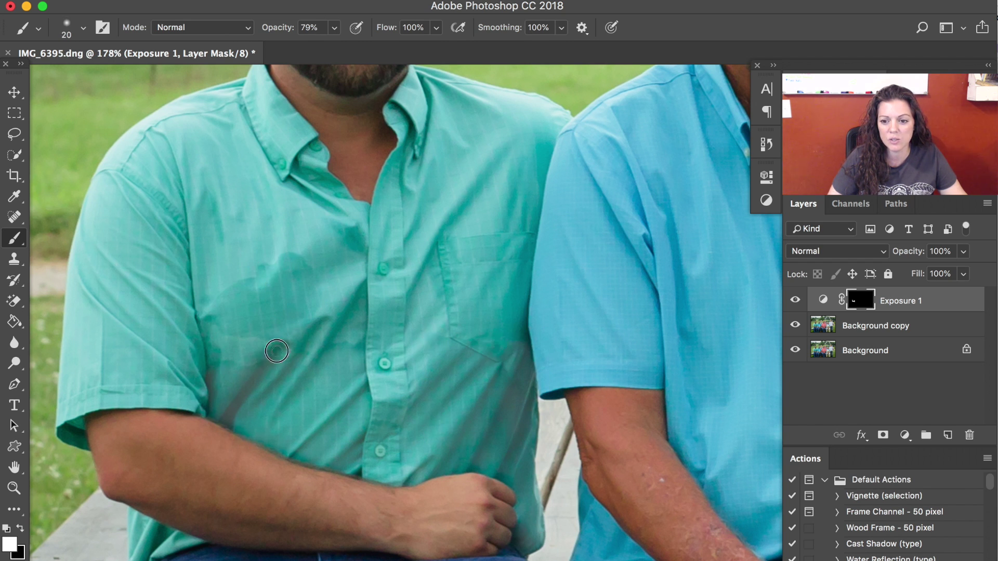
pyautogui.click(353, 231)
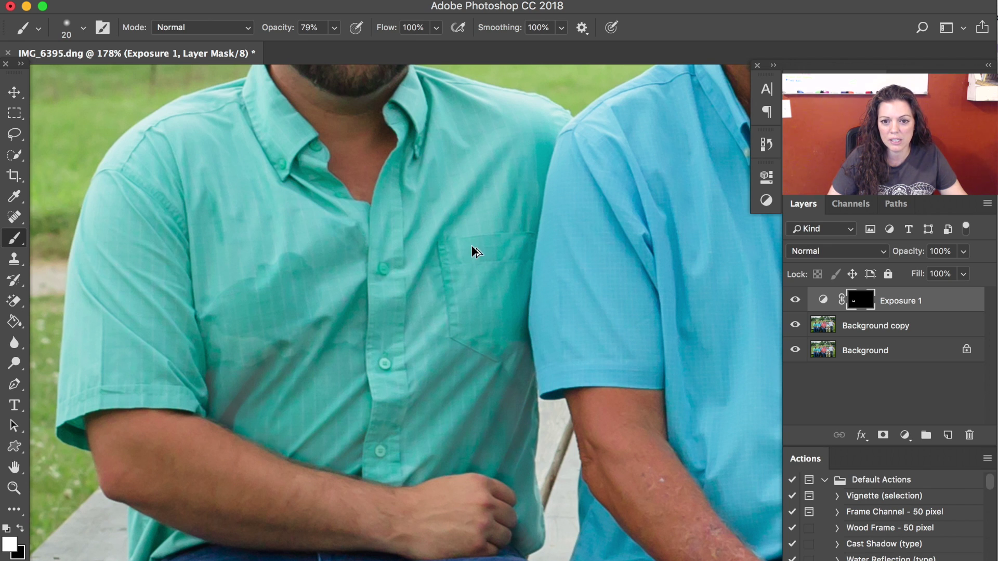
pyautogui.moveTo(281, 27); pyautogui.dragTo(270, 27)
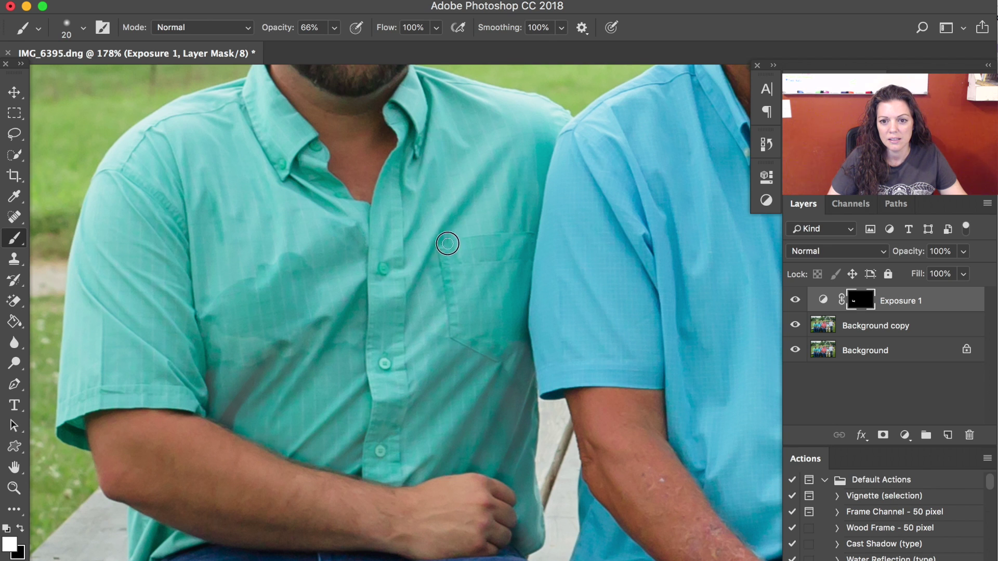
pyautogui.click(436, 284)
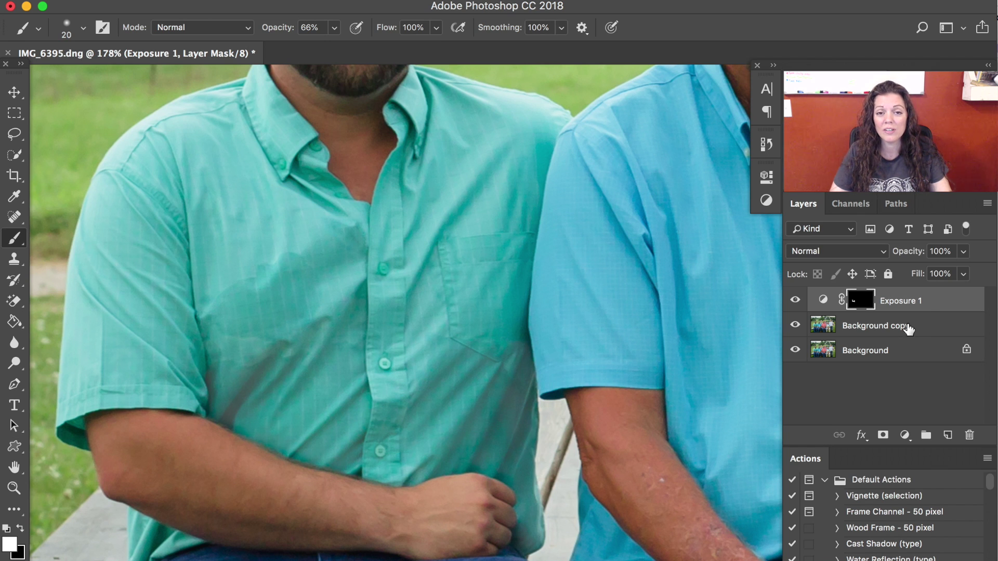
# - Merge the Background copy layer into the Exposure 1 layer
pyautogui.click(908, 328)
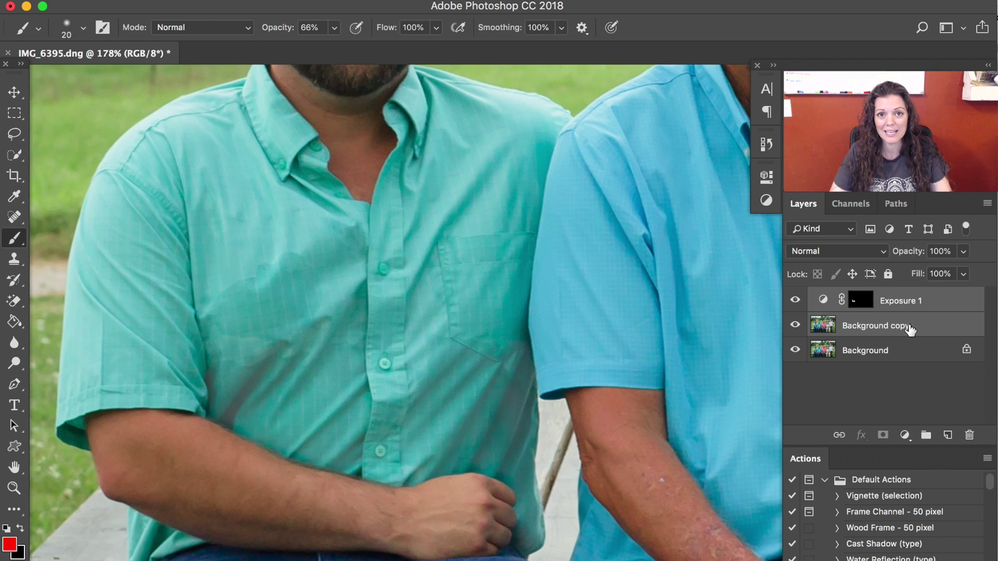
pyautogui.click(987, 204)
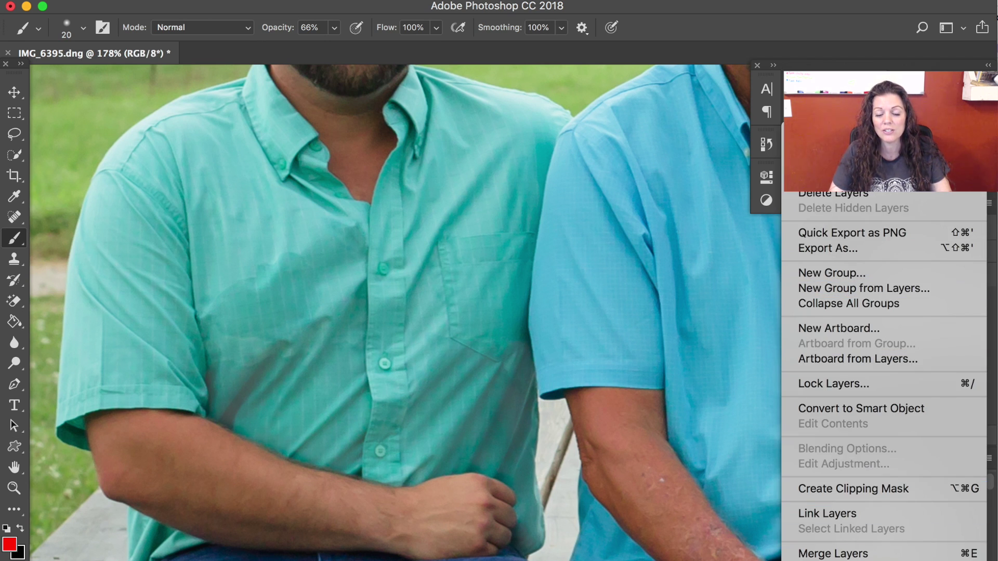
pyautogui.click(892, 553)
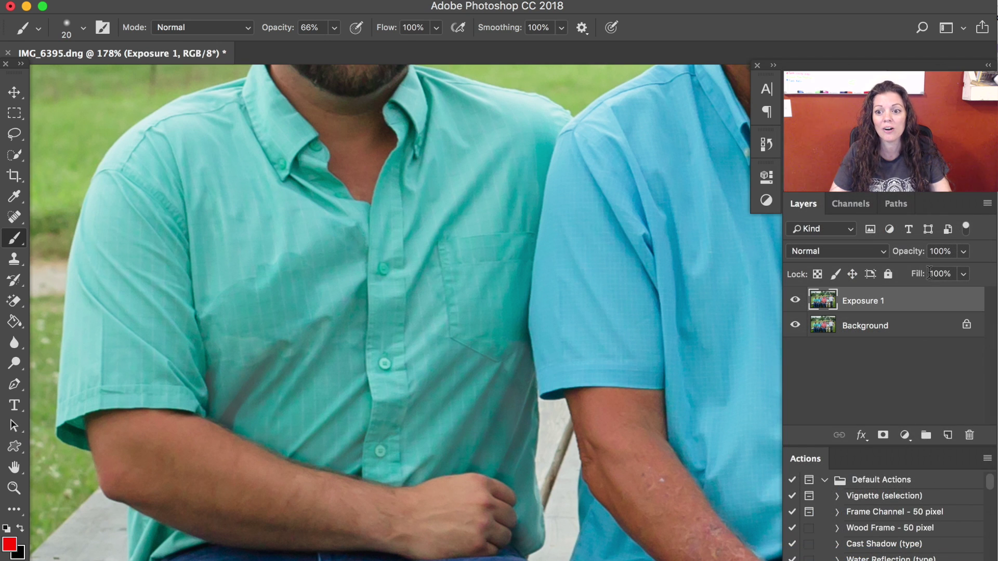
pyautogui.moveTo(27, 217); pyautogui.dragTo(87, 245)
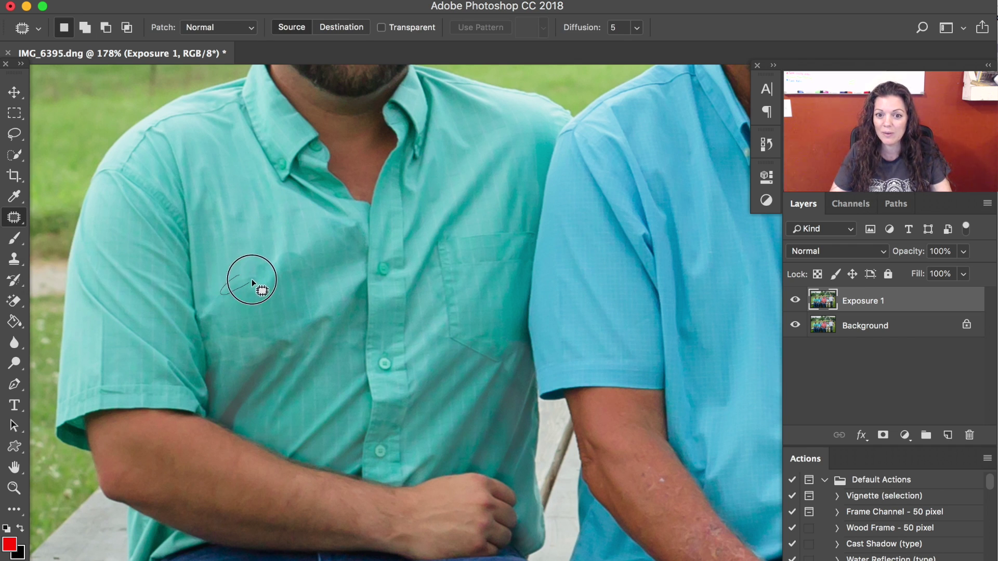
# - Patch the leftover chest blotches and the dark oval spot with nearby clean fabric
pyautogui.moveTo(252, 283)
pyautogui.mouseDown()
pyautogui.moveTo(243, 258)
pyautogui.moveTo(255, 264)
pyautogui.moveTo(244, 277)
pyautogui.moveTo(264, 269)
pyautogui.mouseUp()
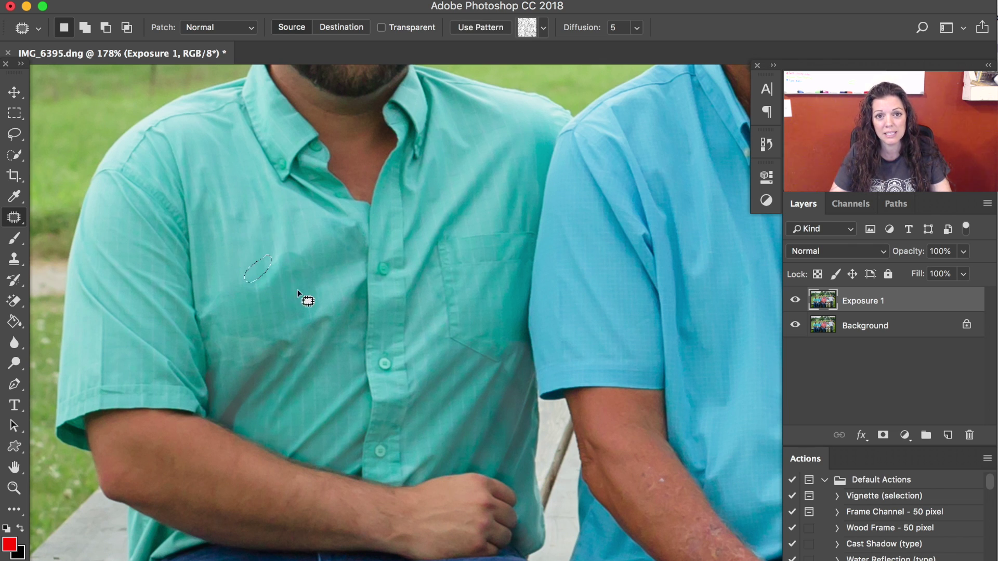
pyautogui.click(282, 285)
pyautogui.moveTo(285, 248)
pyautogui.mouseDown()
pyautogui.moveTo(272, 271)
pyautogui.moveTo(289, 244)
pyautogui.mouseUp()
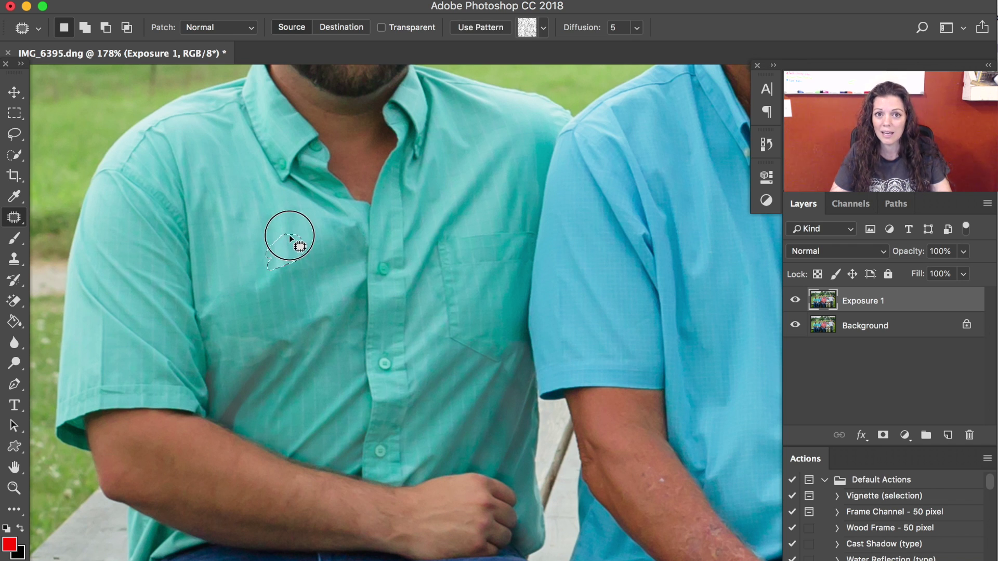
pyautogui.click(303, 285)
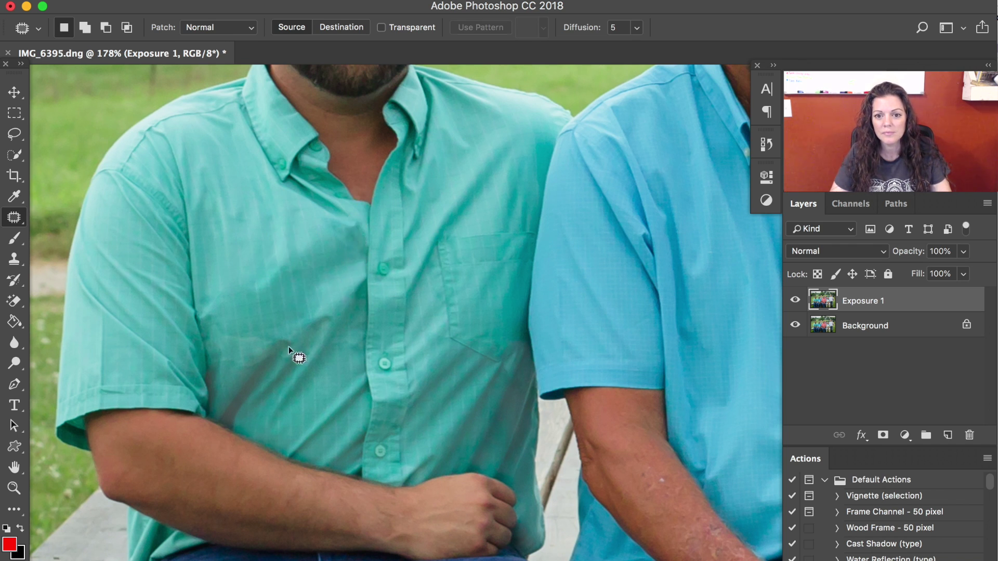
pyautogui.moveTo(228, 315); pyautogui.dragTo(241, 322)
pyautogui.click(261, 325)
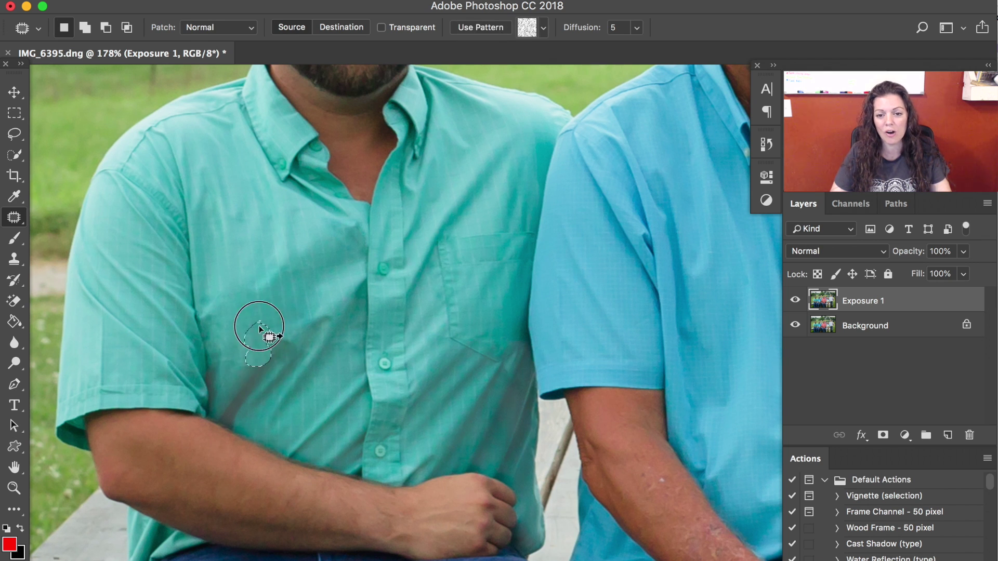
pyautogui.moveTo(354, 325); pyautogui.dragTo(354, 349)
pyautogui.click(395, 427)
# - Patch the blotches beside the pocket and near its edge with clean fabric
pyautogui.moveTo(403, 474); pyautogui.dragTo(409, 457)
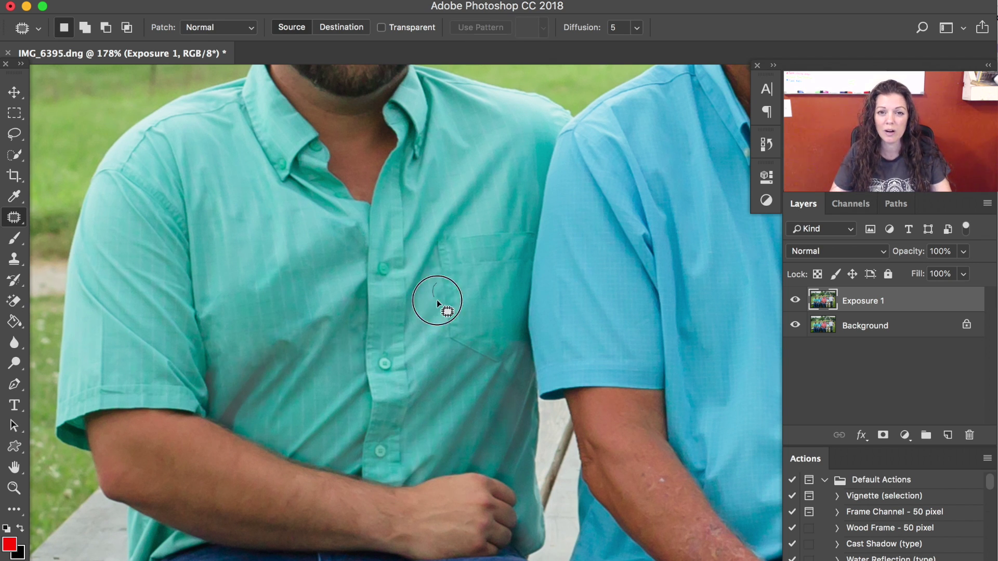
pyautogui.moveTo(437, 303); pyautogui.dragTo(440, 307)
pyautogui.click(455, 318)
pyautogui.moveTo(506, 385); pyautogui.dragTo(515, 390)
pyautogui.click(511, 352)
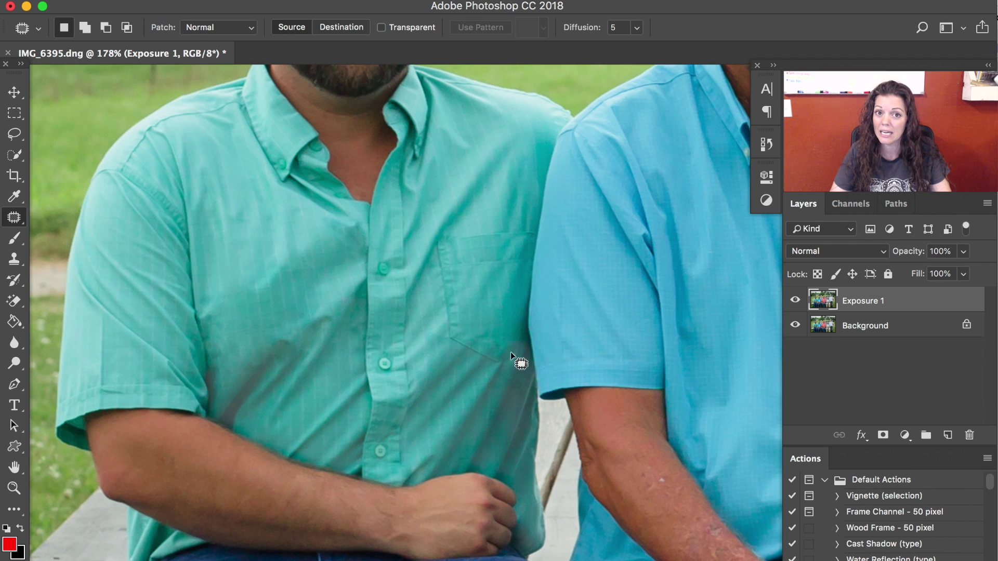
pyautogui.moveTo(510, 351); pyautogui.dragTo(522, 388)
pyautogui.moveTo(316, 323); pyautogui.dragTo(299, 351)
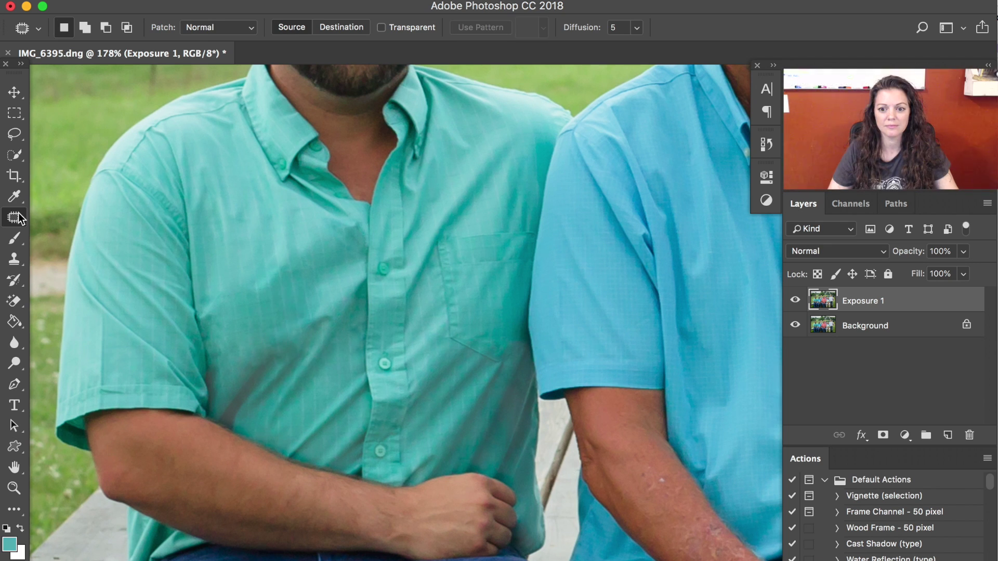
pyautogui.rightClick(14, 218)
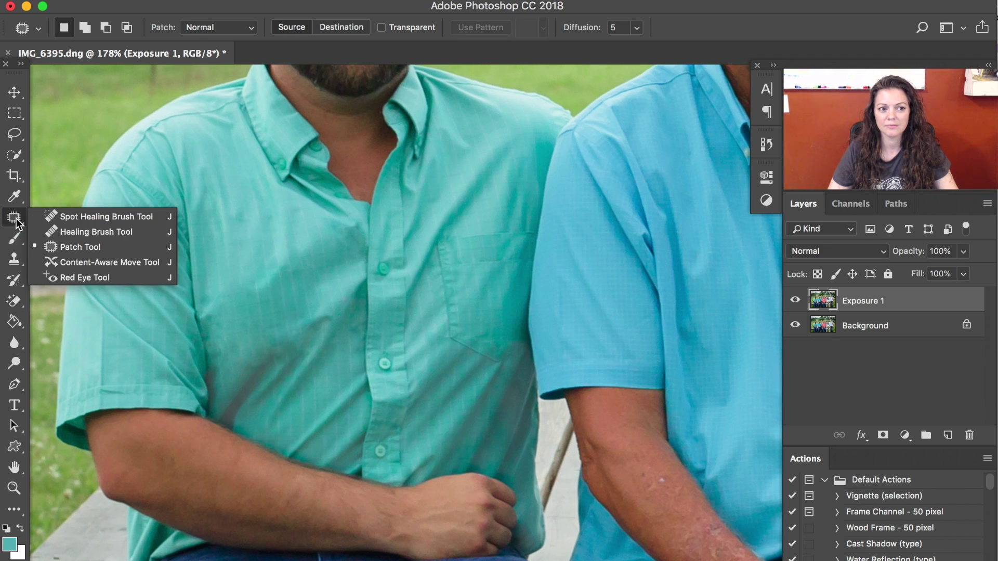
# - With the Spot Healing Brush, heal the small marks on the shirt and below the pocket
pyautogui.click(67, 217)
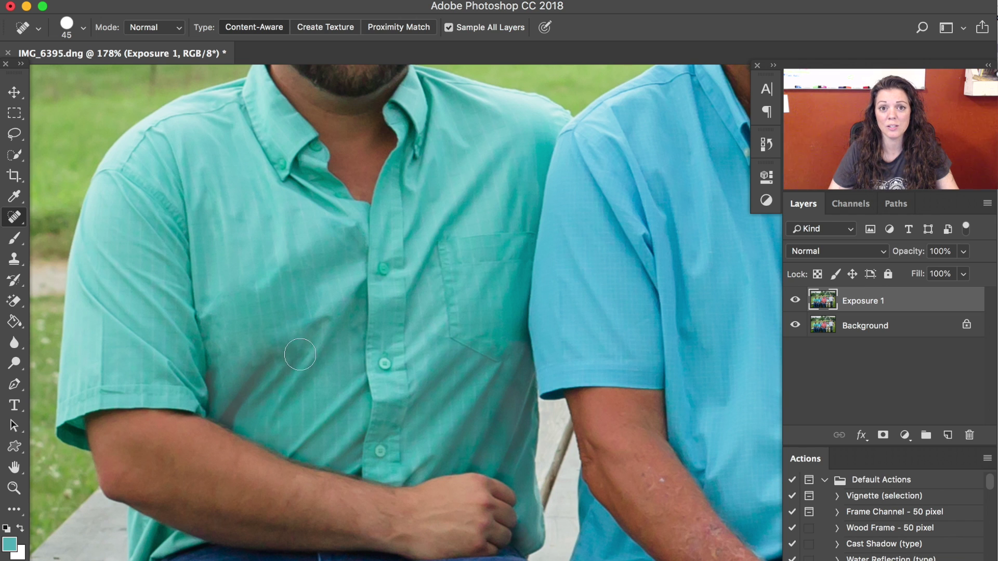
pyautogui.click(301, 354)
pyautogui.click(355, 328)
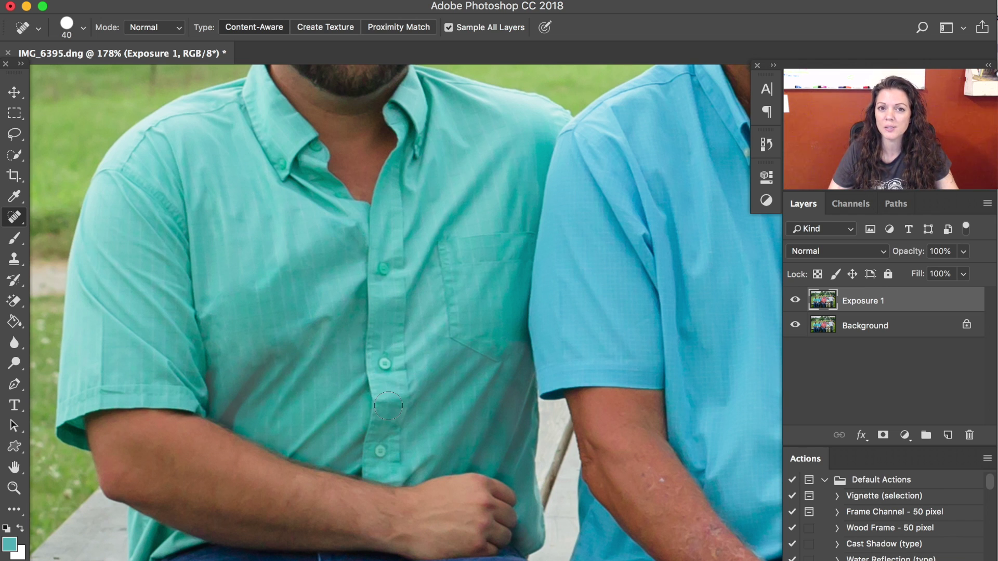
pyautogui.click(434, 334)
pyautogui.click(439, 336)
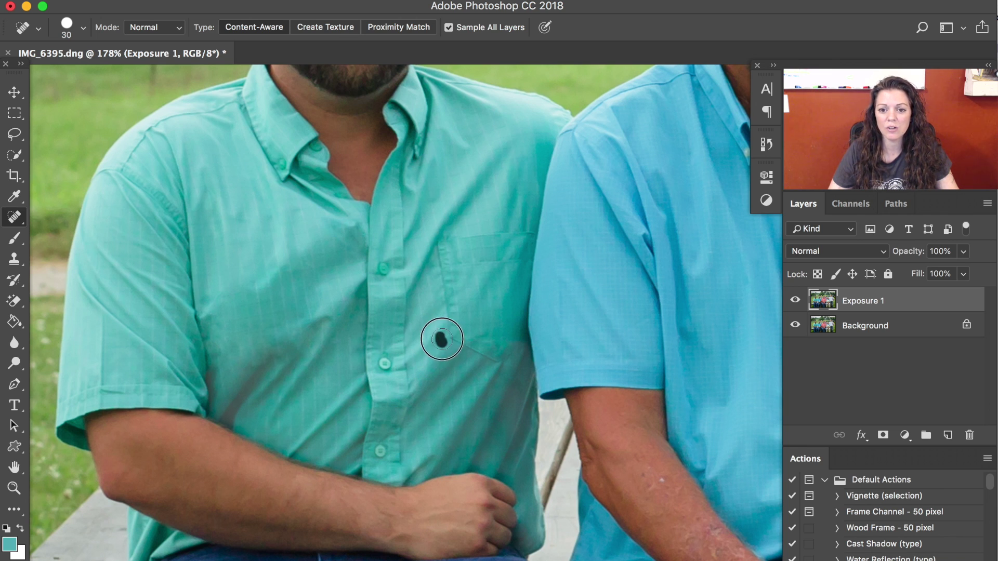
pyautogui.click(440, 342)
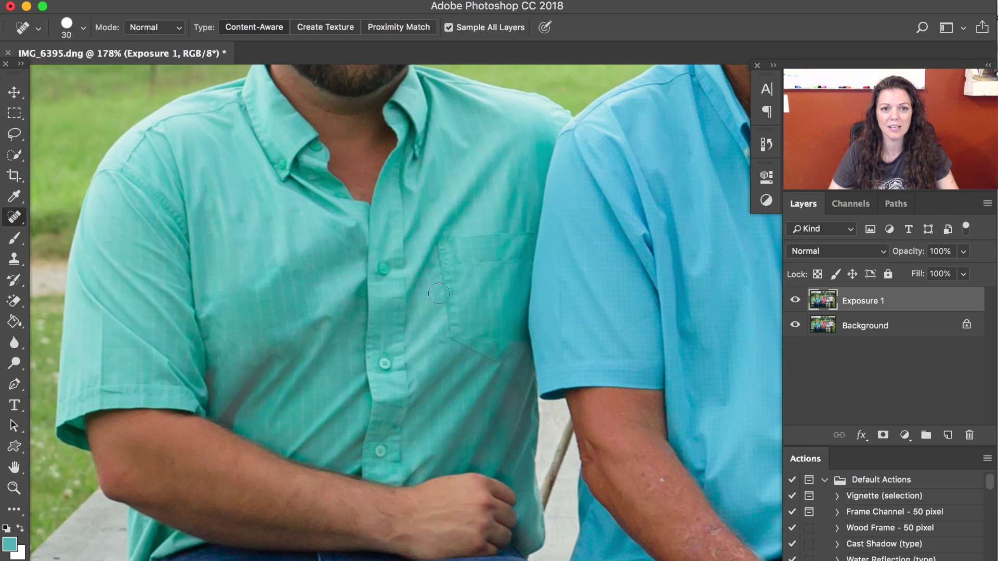
# - Spot-heal the remaining faint marks and short lines across the chest and lower shirt
pyautogui.click(262, 285)
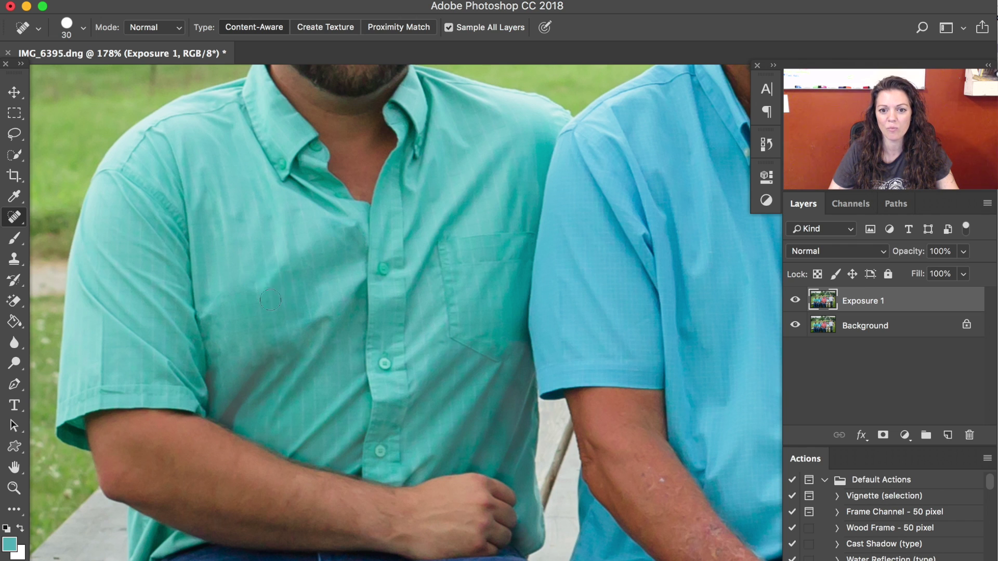
pyautogui.click(286, 269)
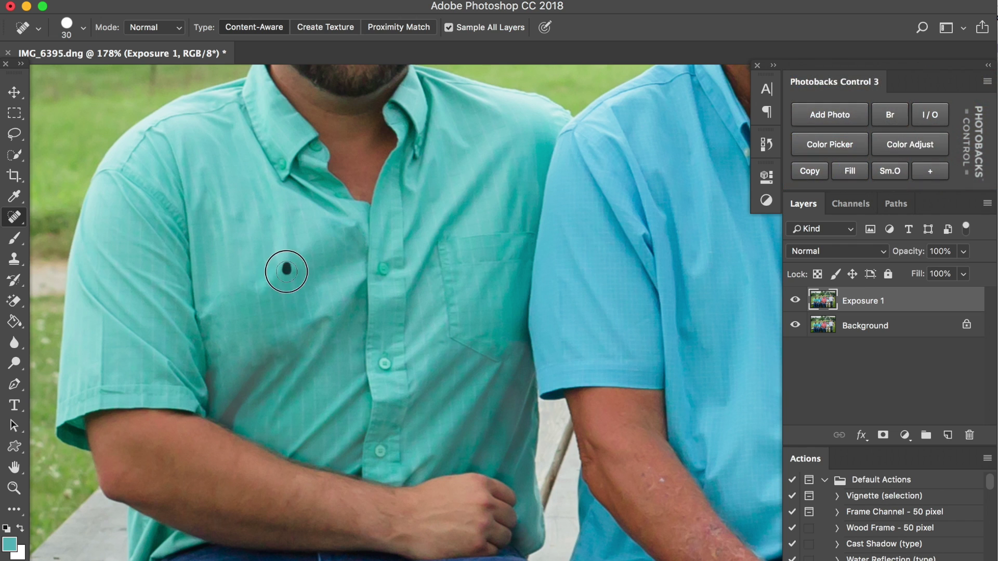
pyautogui.moveTo(263, 271); pyautogui.dragTo(263, 281)
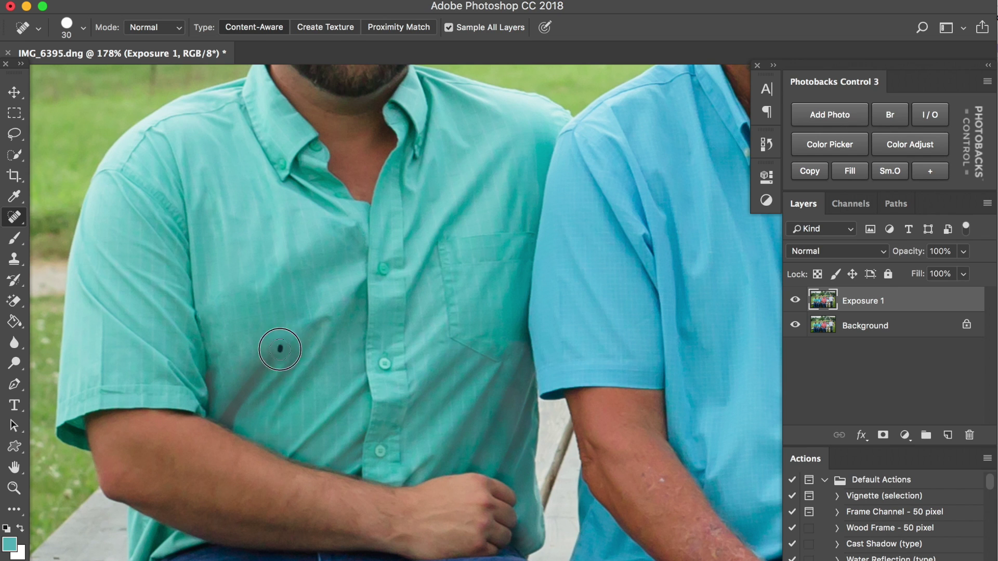
pyautogui.click(445, 339)
pyautogui.click(216, 321)
pyautogui.click(385, 356)
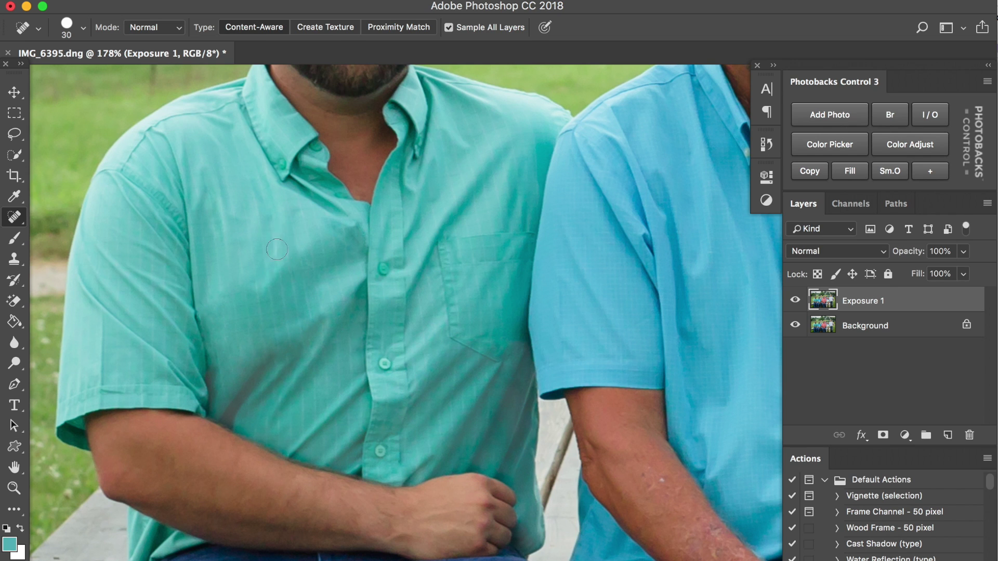
pyautogui.moveTo(263, 276); pyautogui.dragTo(263, 294)
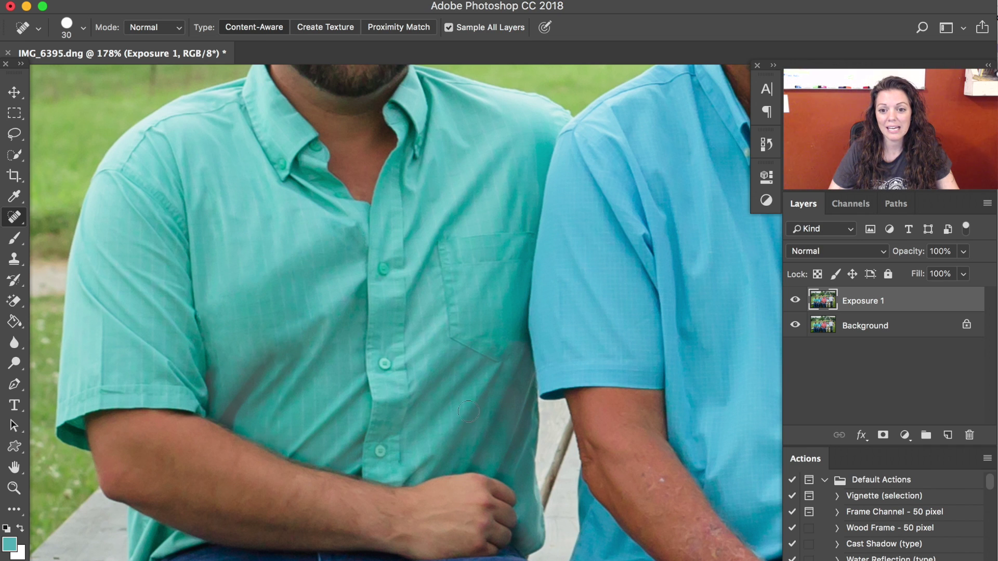
pyautogui.click(281, 320)
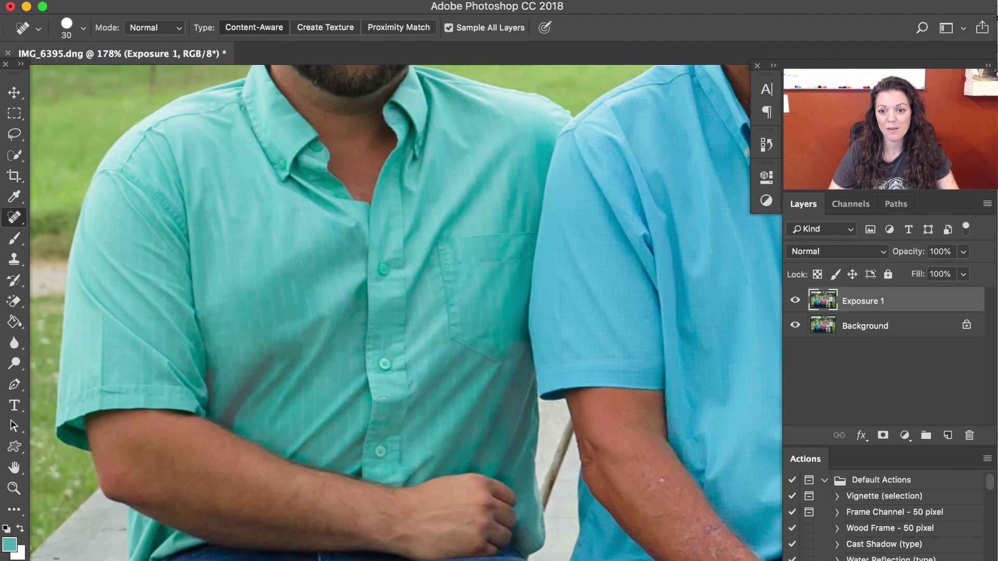
# - Compare with Exposure 1 hidden and shown, flatten the image, and bring up Save As
pyautogui.click(797, 301)
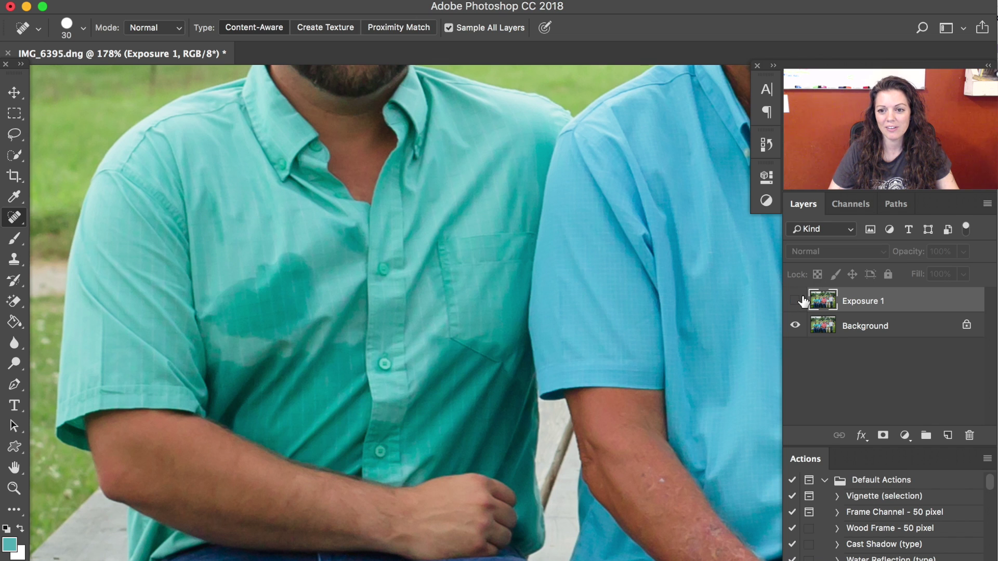
pyautogui.click(796, 301)
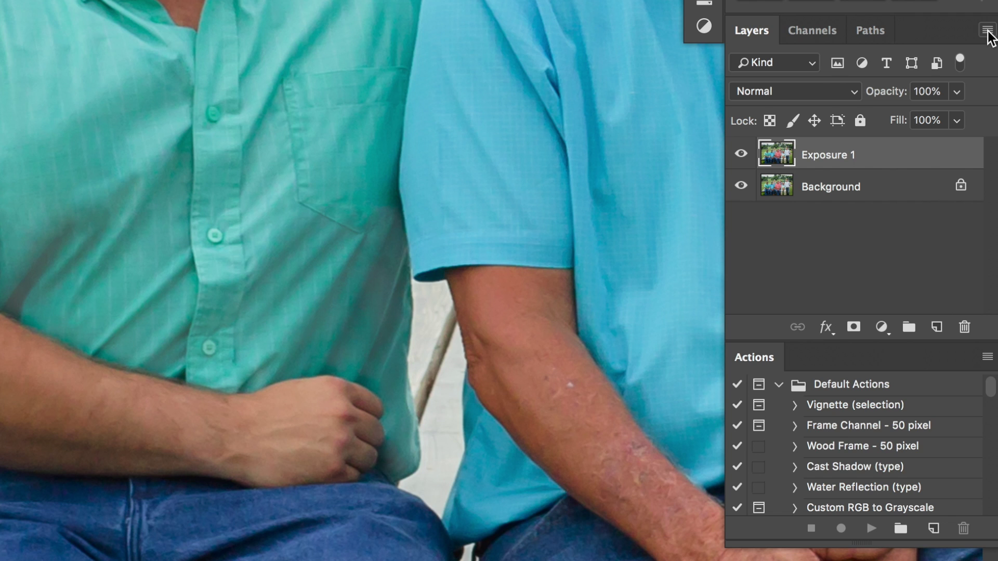
pyautogui.click(987, 30)
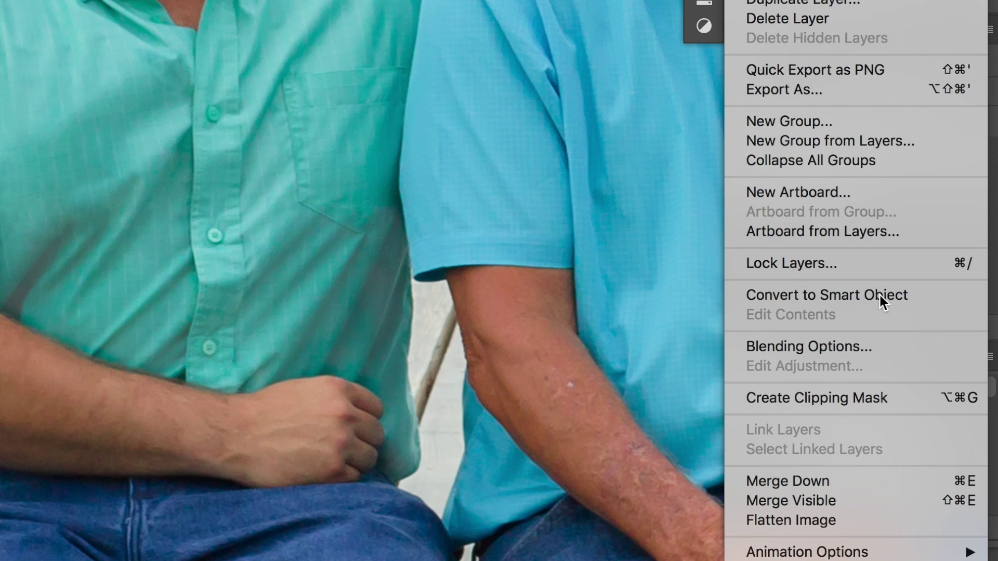
pyautogui.click(850, 521)
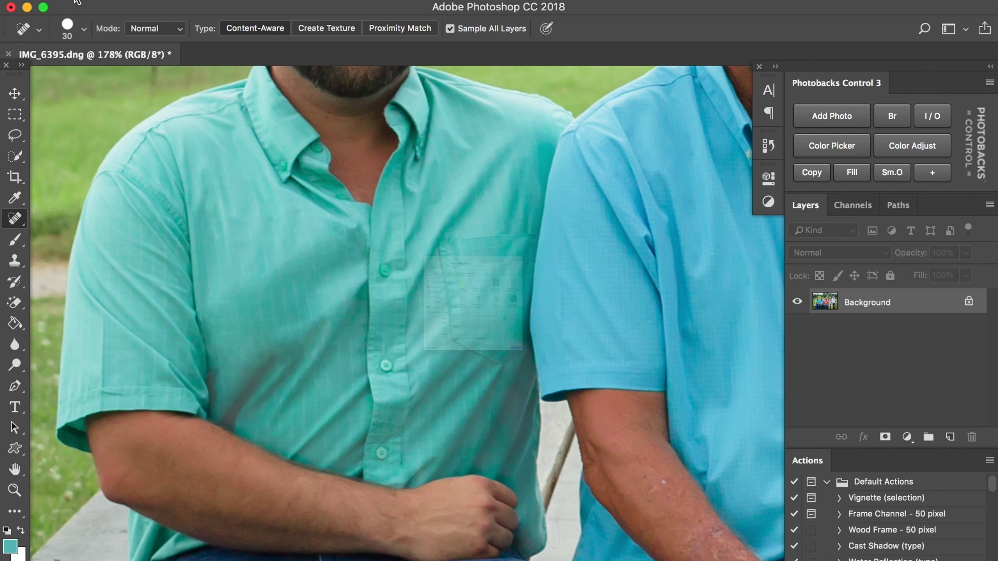
pyautogui.press('super+s')
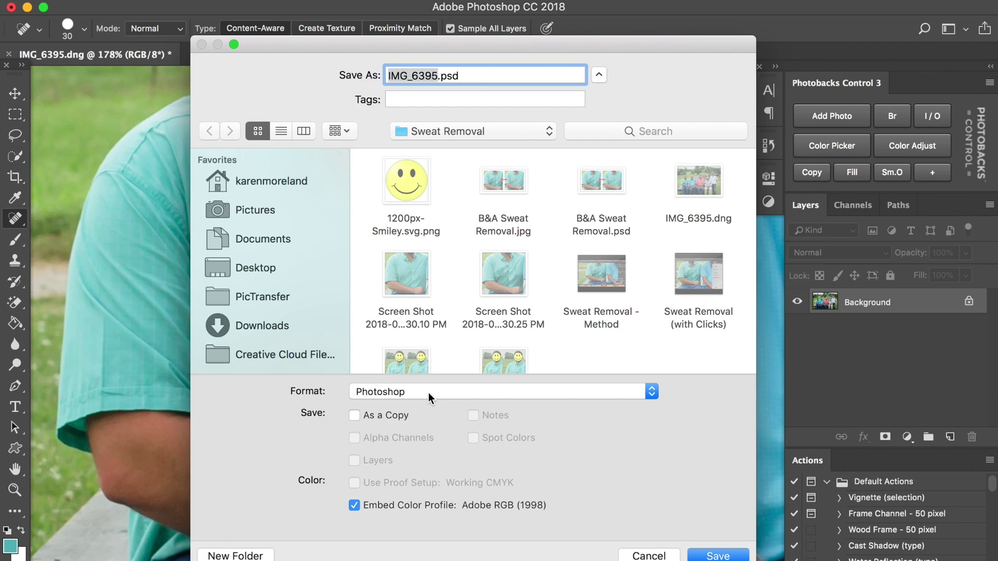
# - Set the save format to JPEG so the file becomes IMG_6395.jpg
pyautogui.click(429, 399)
pyautogui.click(411, 488)
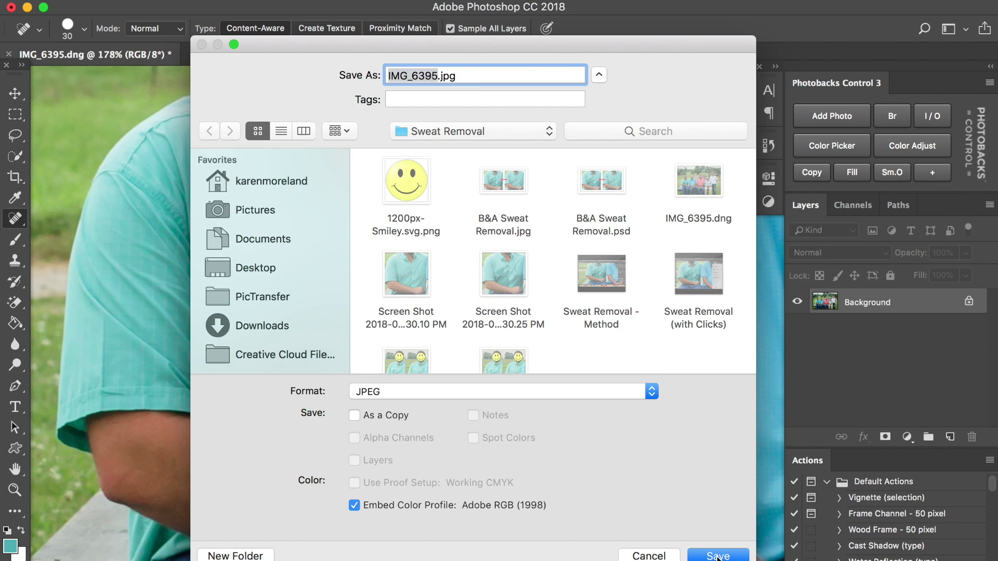